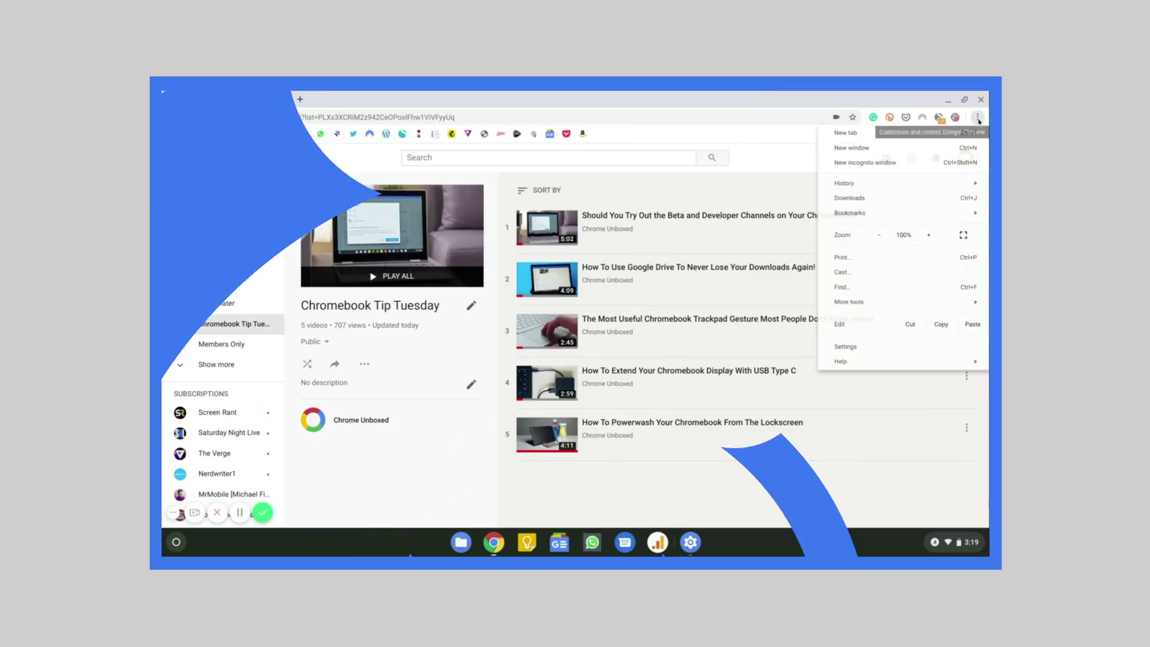
# Go to Chrome Settings > Extensions and scroll through the installed extension cards
pyautogui.click(898, 350)
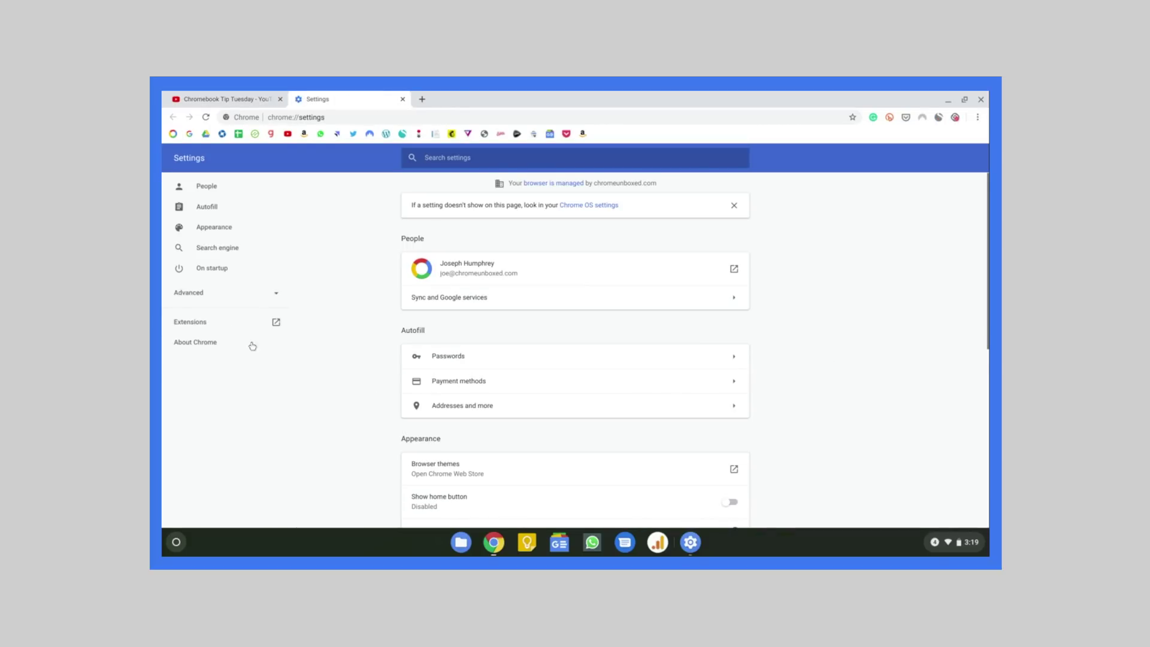
pyautogui.click(231, 324)
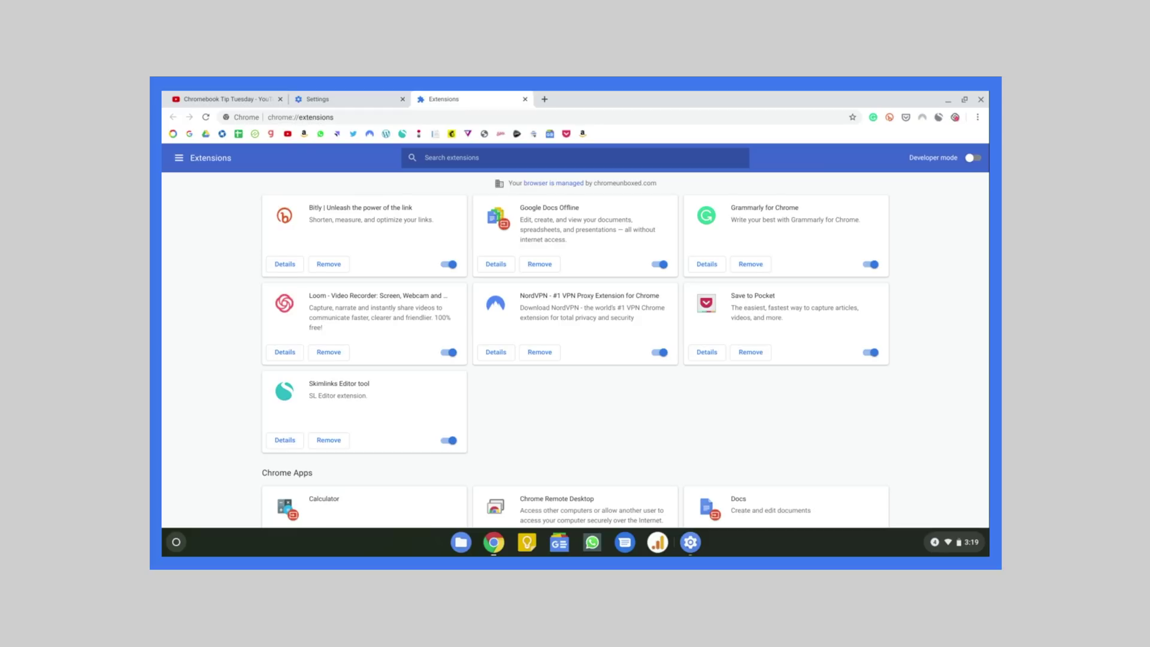
pyautogui.scroll(-2, 576, 347)
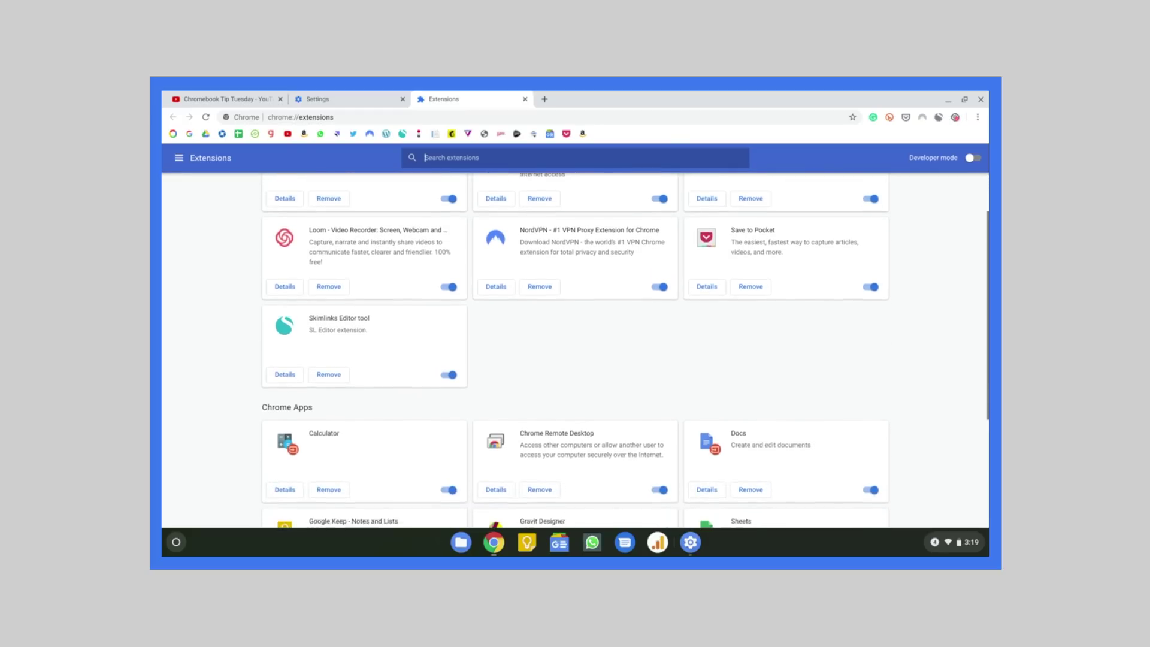
pyautogui.scroll(-2, 575, 351)
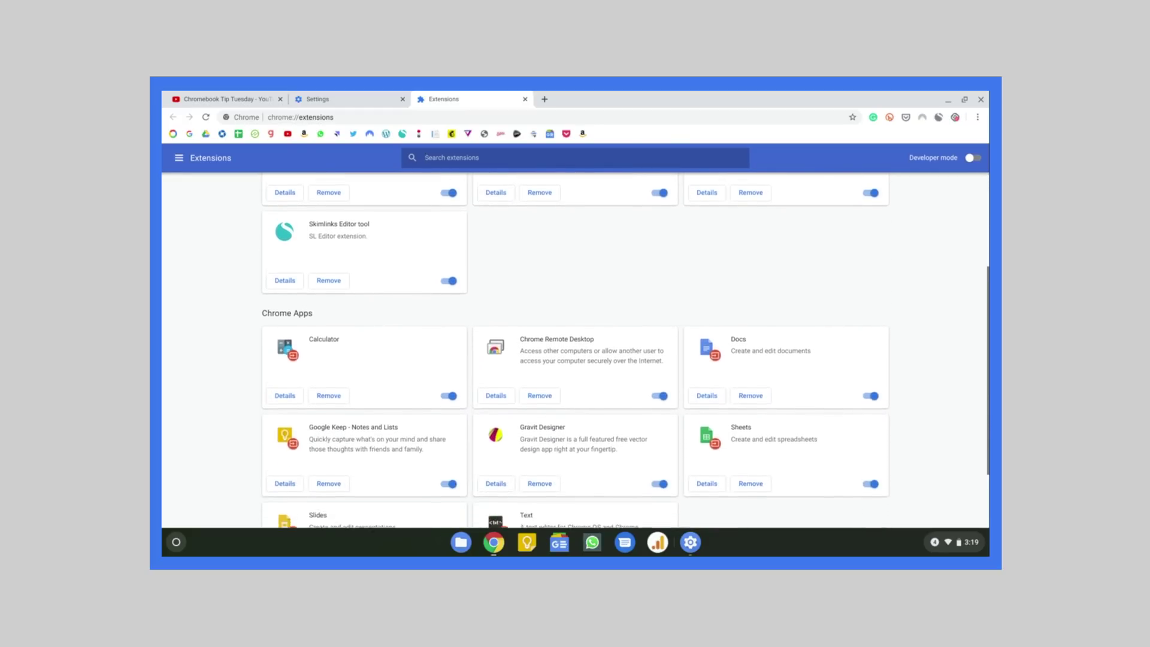
pyautogui.scroll(-2, 575, 351)
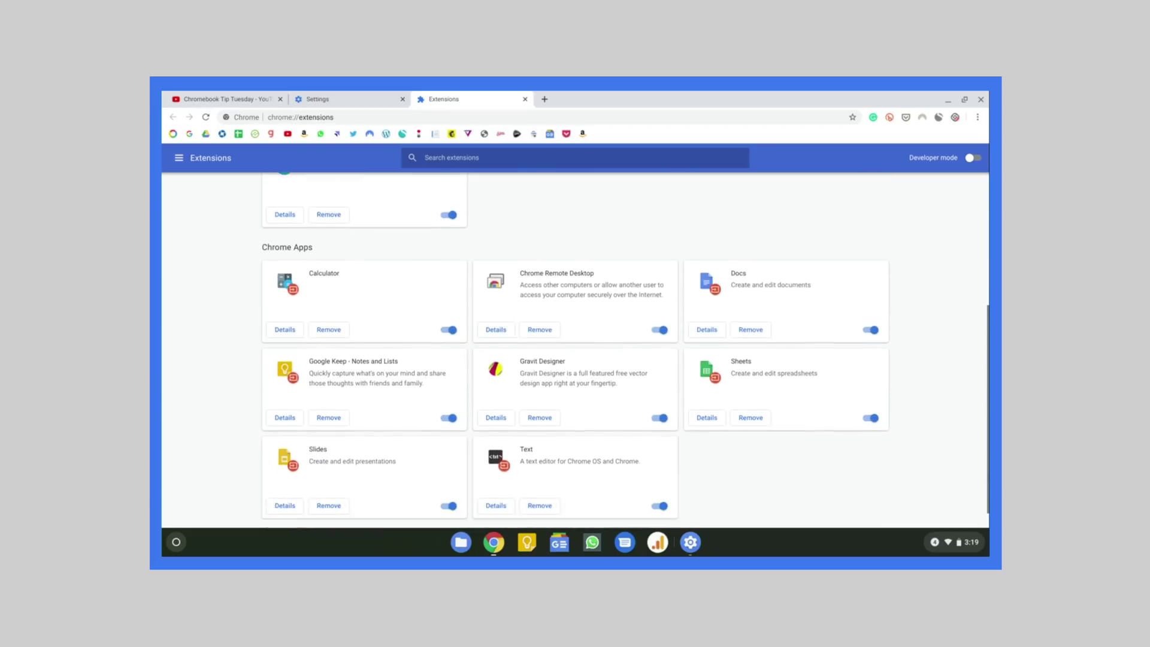
pyautogui.scroll(5, 575, 349)
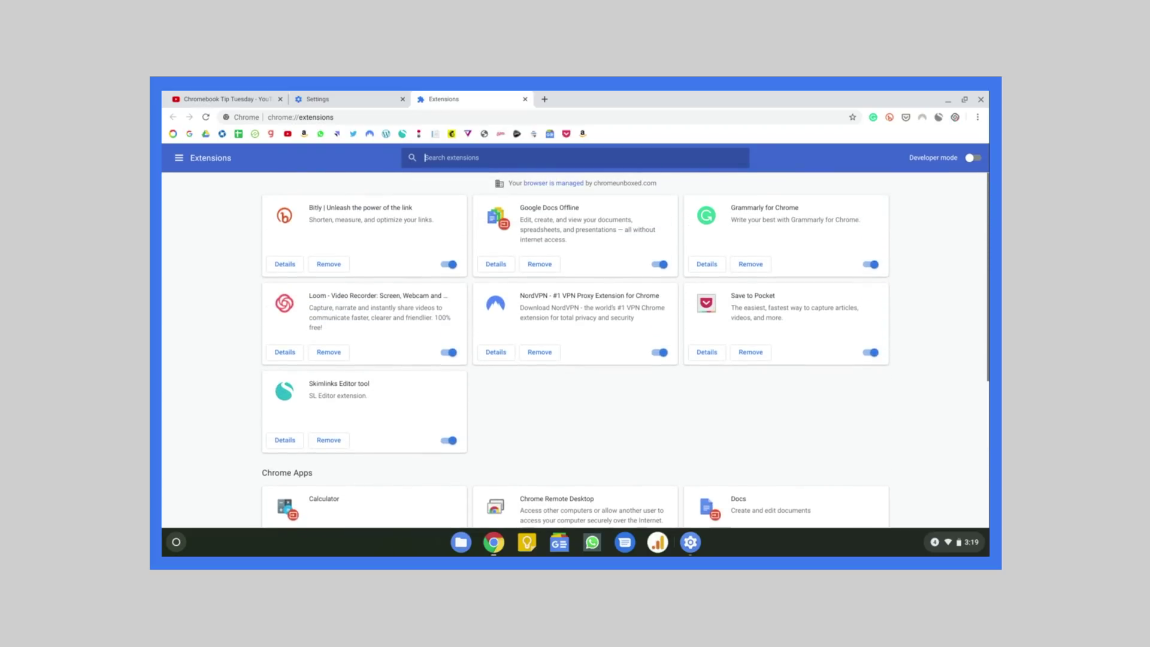
# Turn the NordVPN extension off and back on so it stays enabled
pyautogui.click(661, 265)
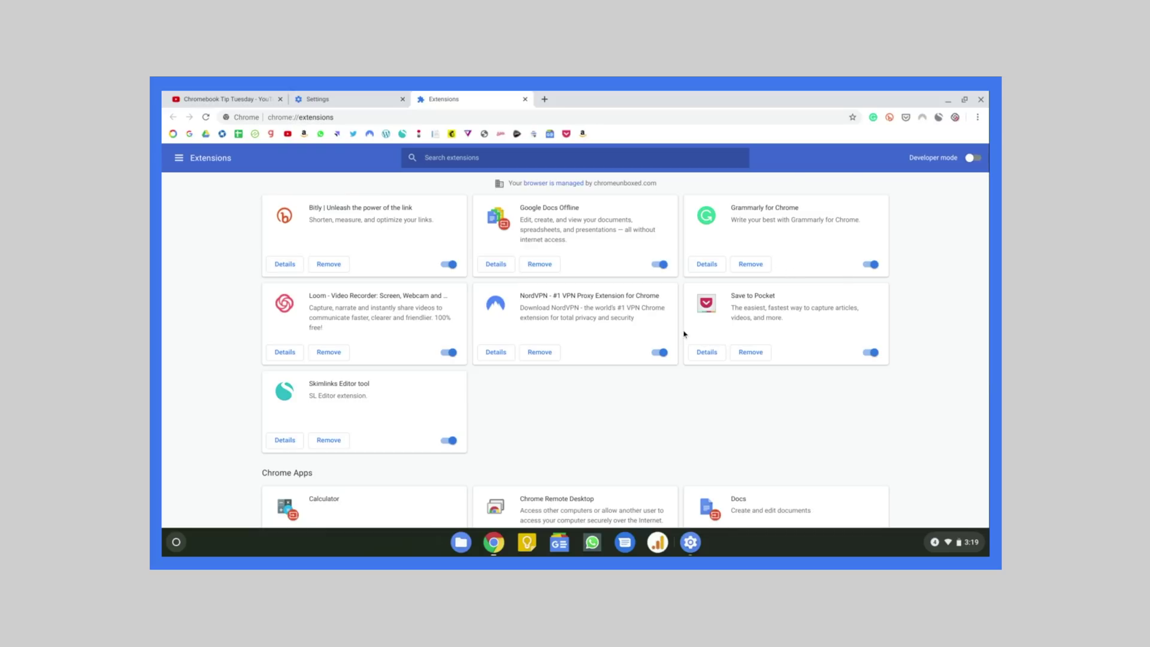
pyautogui.click(661, 353)
pyautogui.click(660, 353)
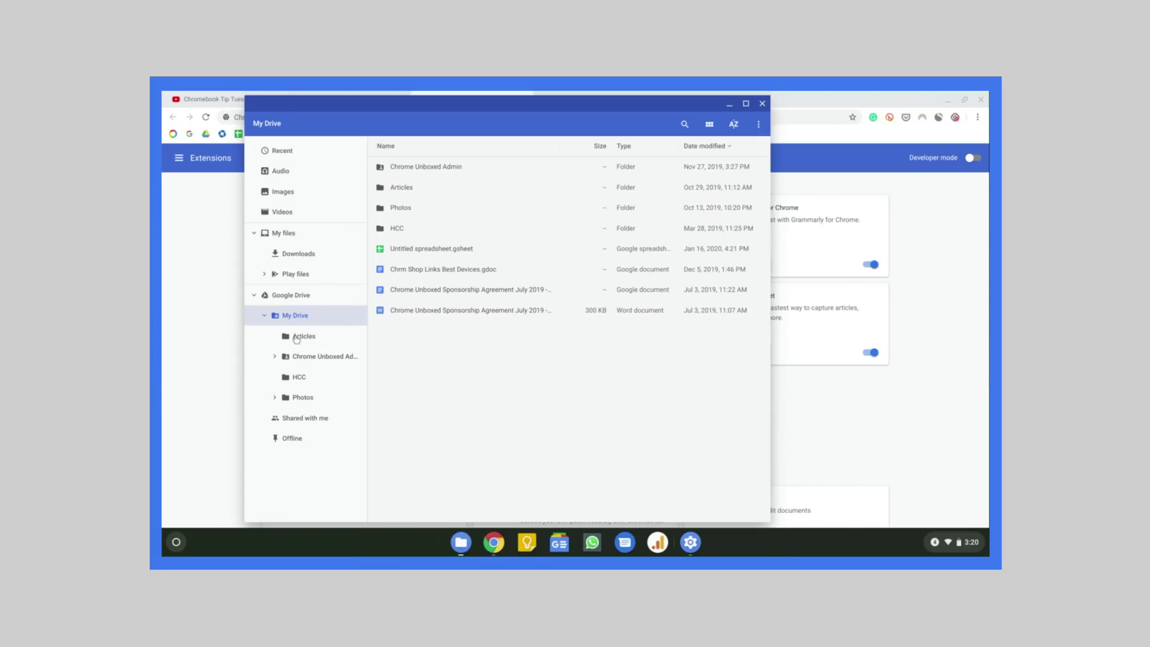
# Expand Articles and Chrome Unboxed Admin in the Files sidebar, then open the Photos folder
pyautogui.click(298, 338)
pyautogui.click(314, 361)
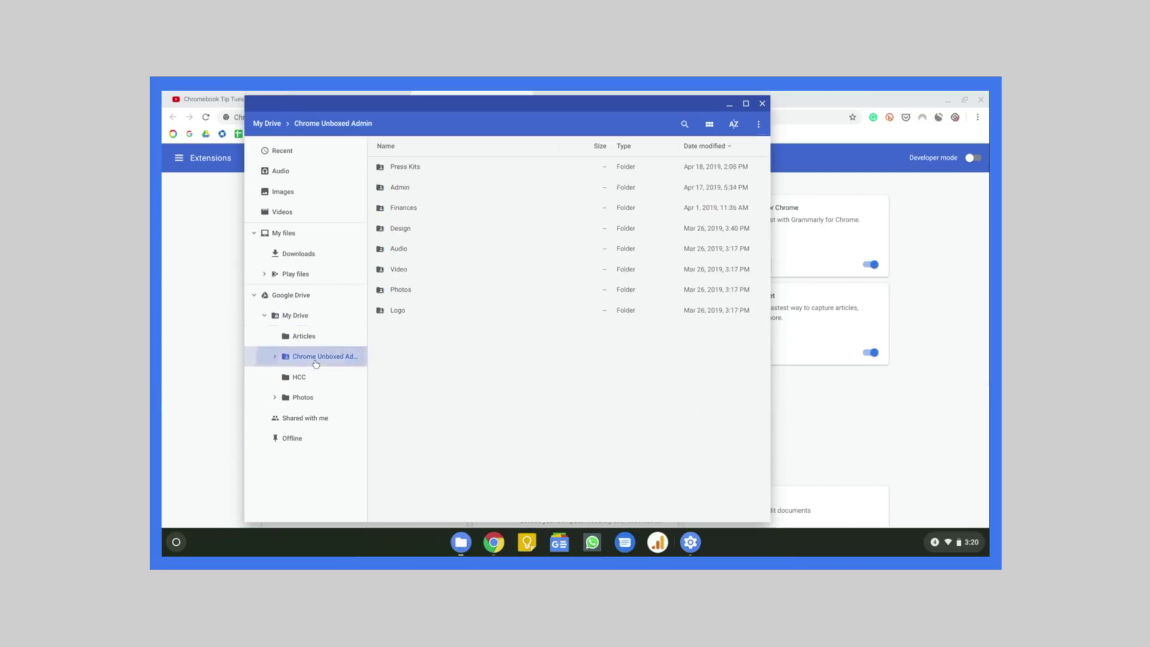
pyautogui.doubleClick(400, 290)
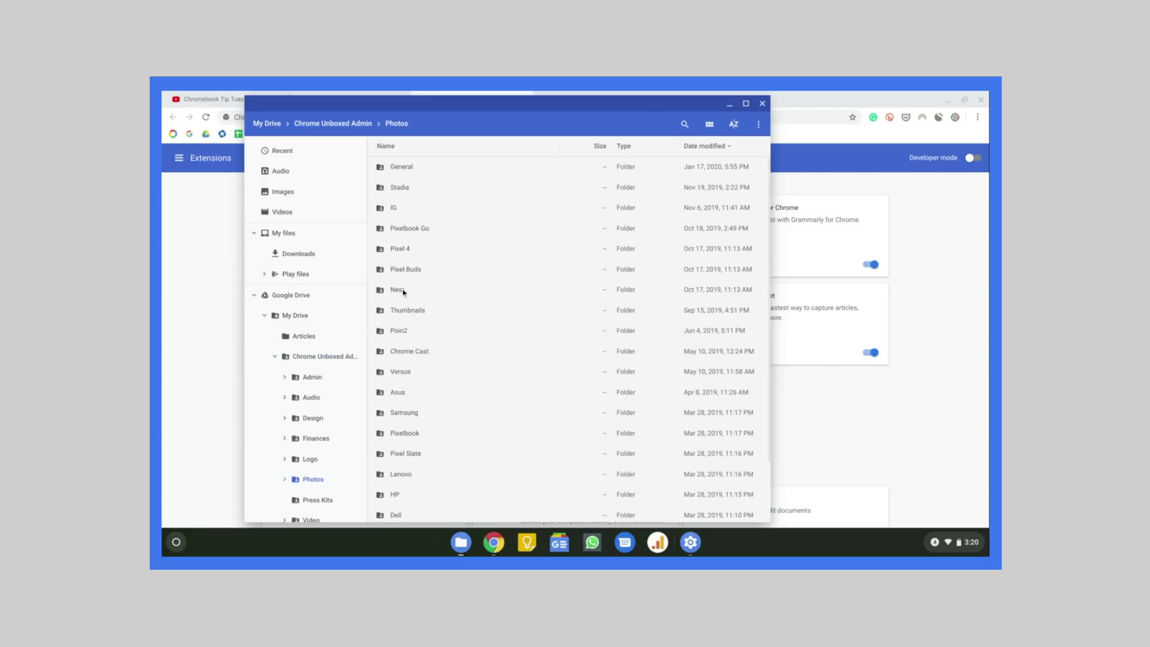
pyautogui.scroll(-2, 485, 300)
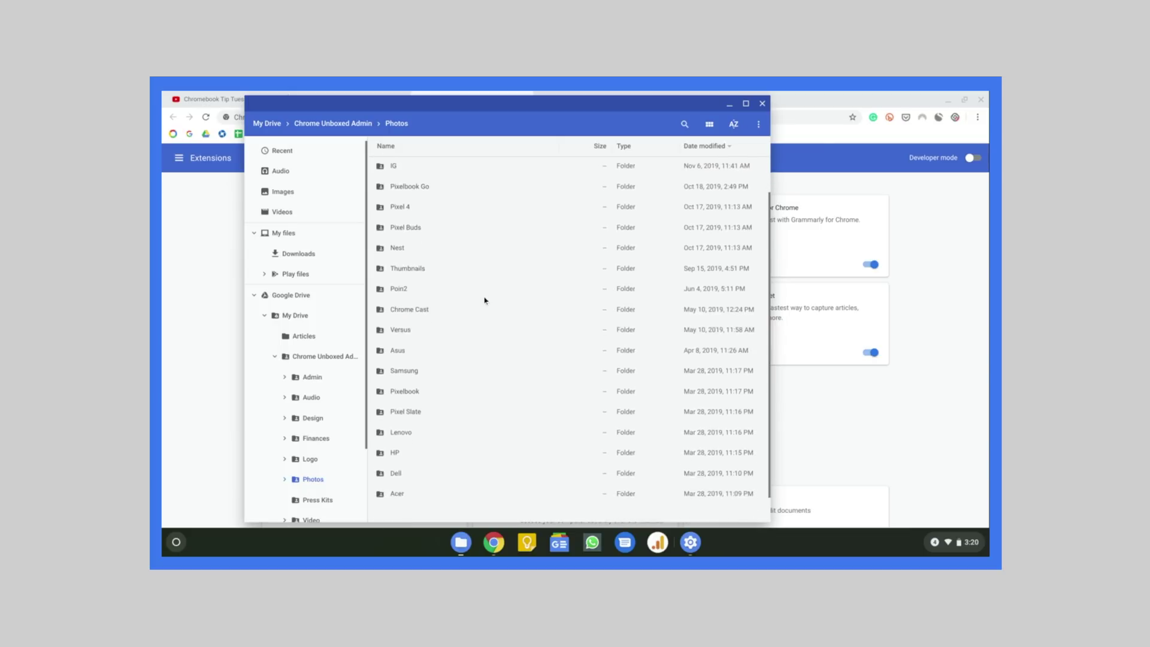
pyautogui.scroll(2, 574, 338)
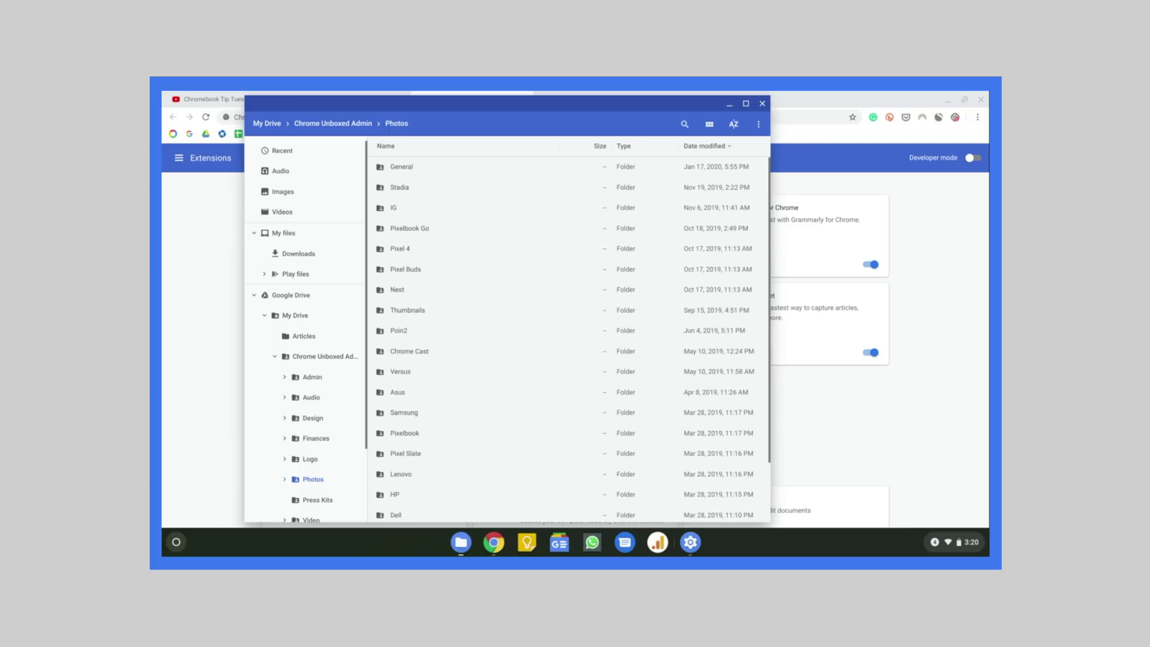
# Open the General photos folder, browse its contents, and collapse the Google Drive tree
pyautogui.doubleClick(406, 169)
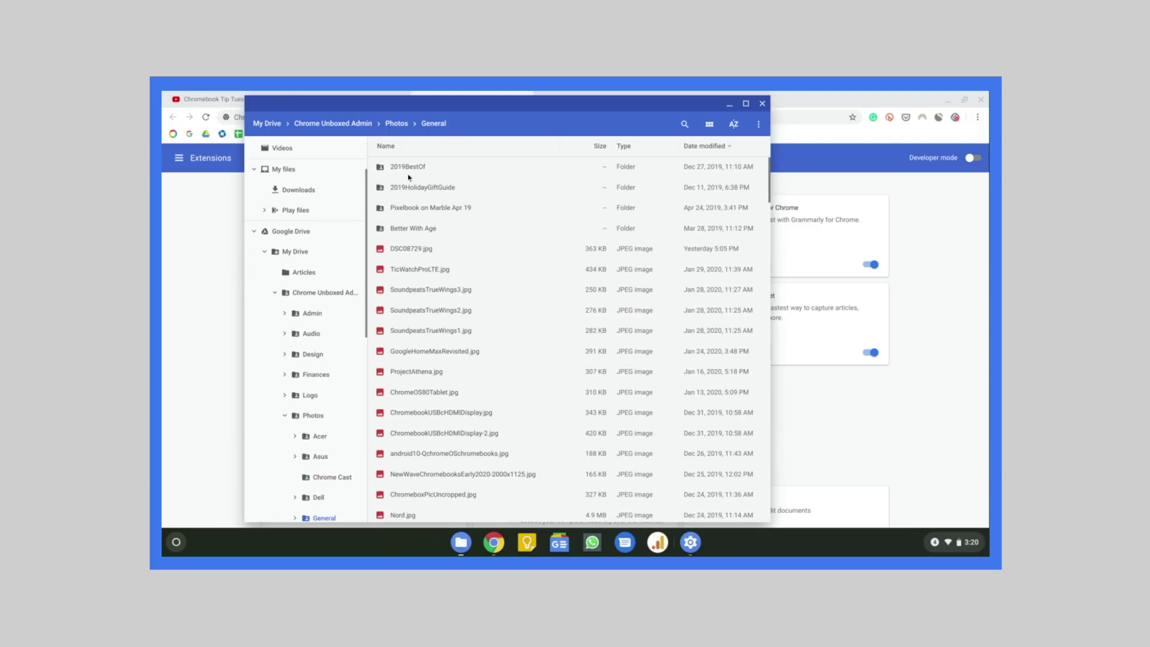
pyautogui.scroll(-2, 477, 291)
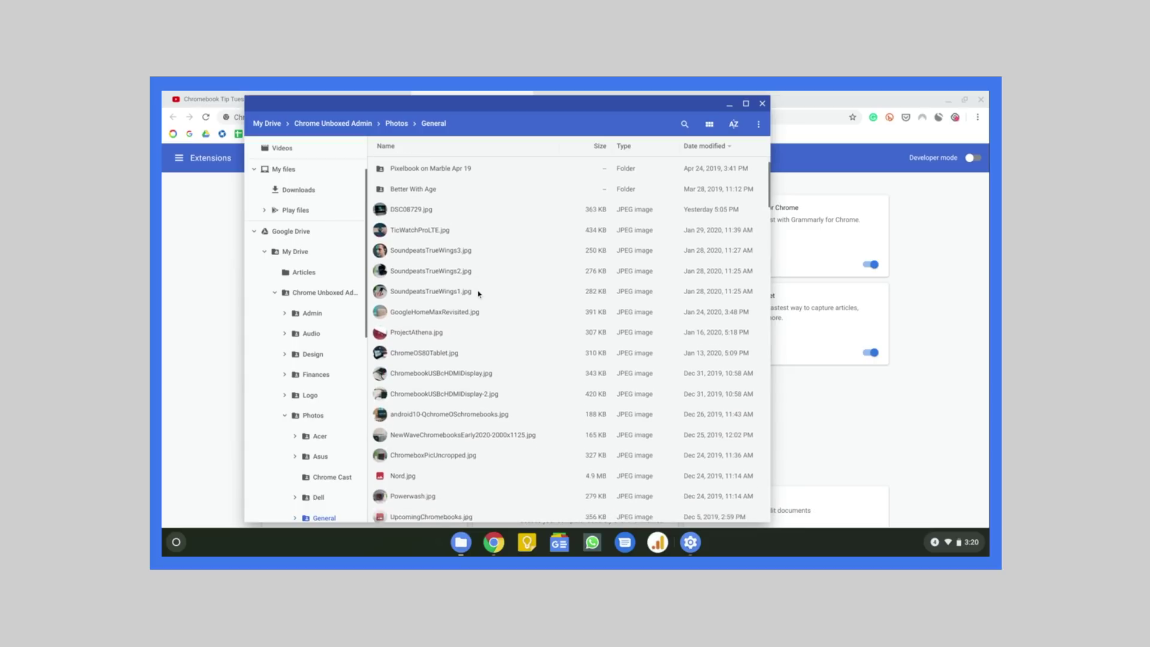
pyautogui.scroll(-5, 479, 293)
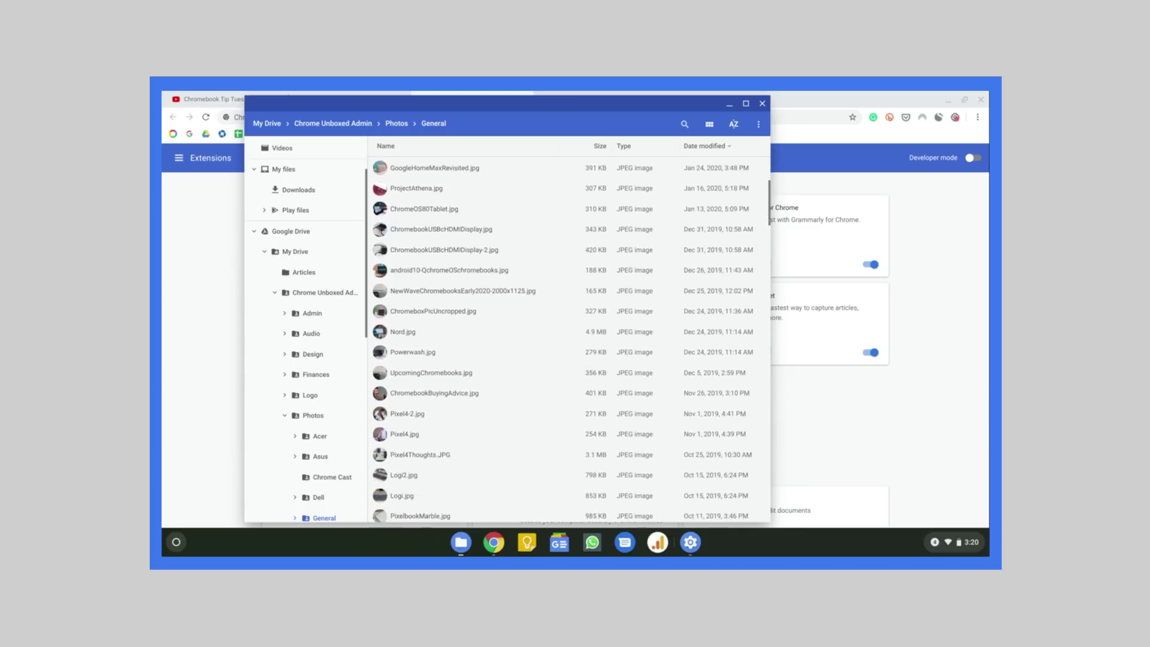
pyautogui.scroll(2, 479, 294)
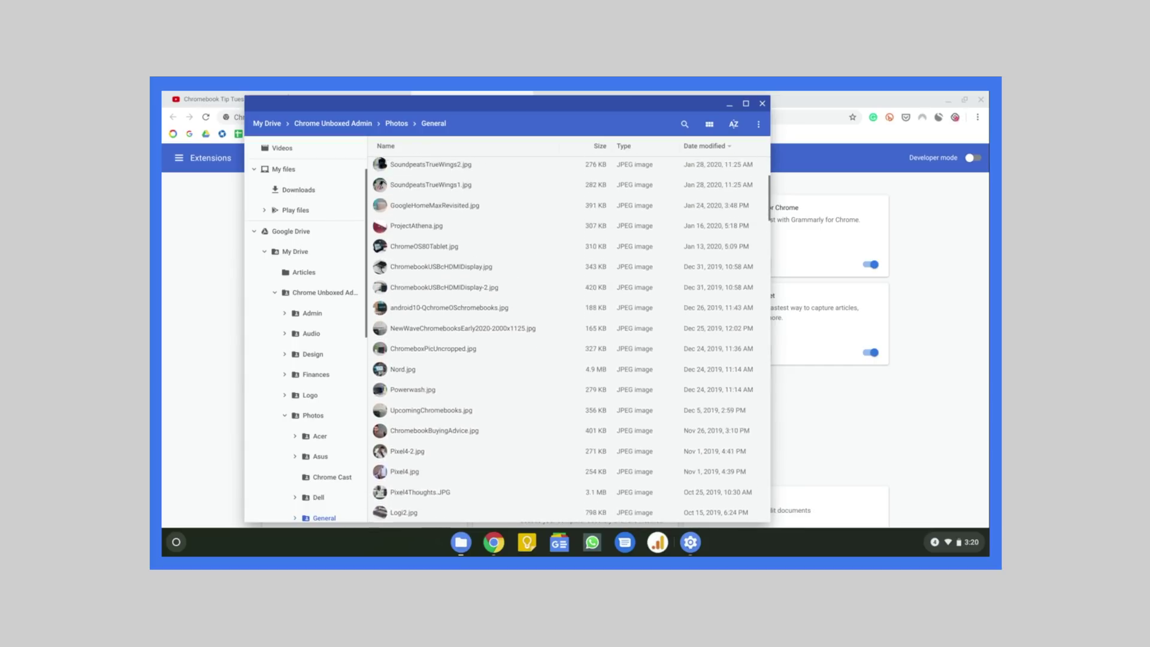
pyautogui.scroll(5, 563, 339)
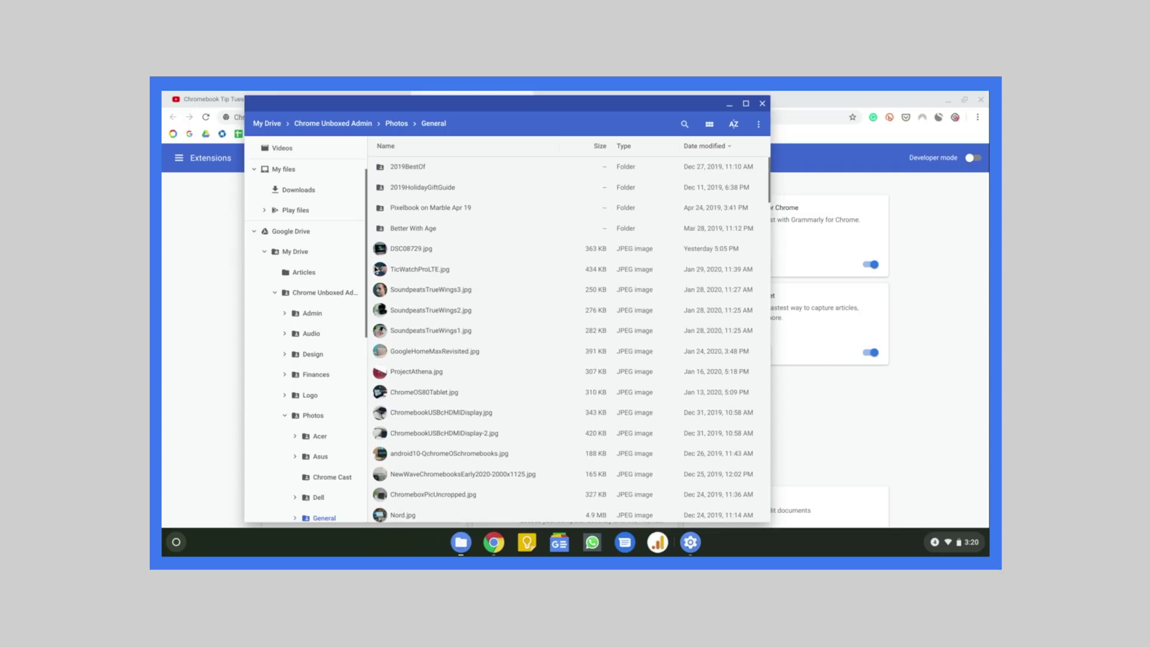
pyautogui.click(255, 232)
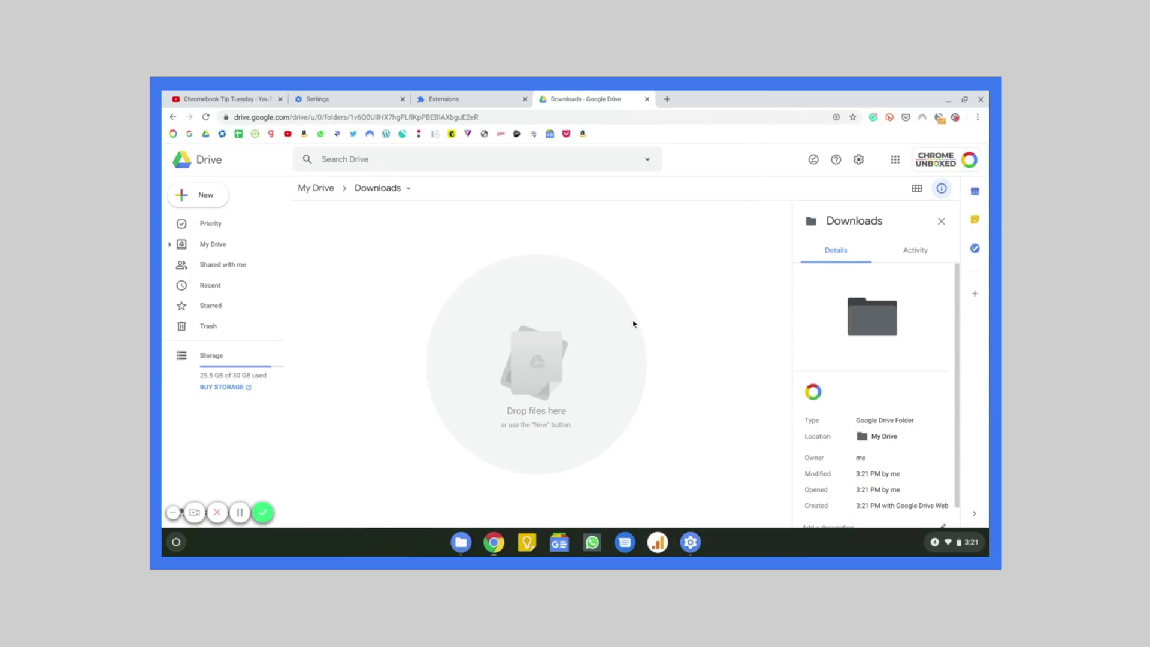
# Open Chrome Settings and search 'downlo' to bring up the download settings
pyautogui.click(977, 118)
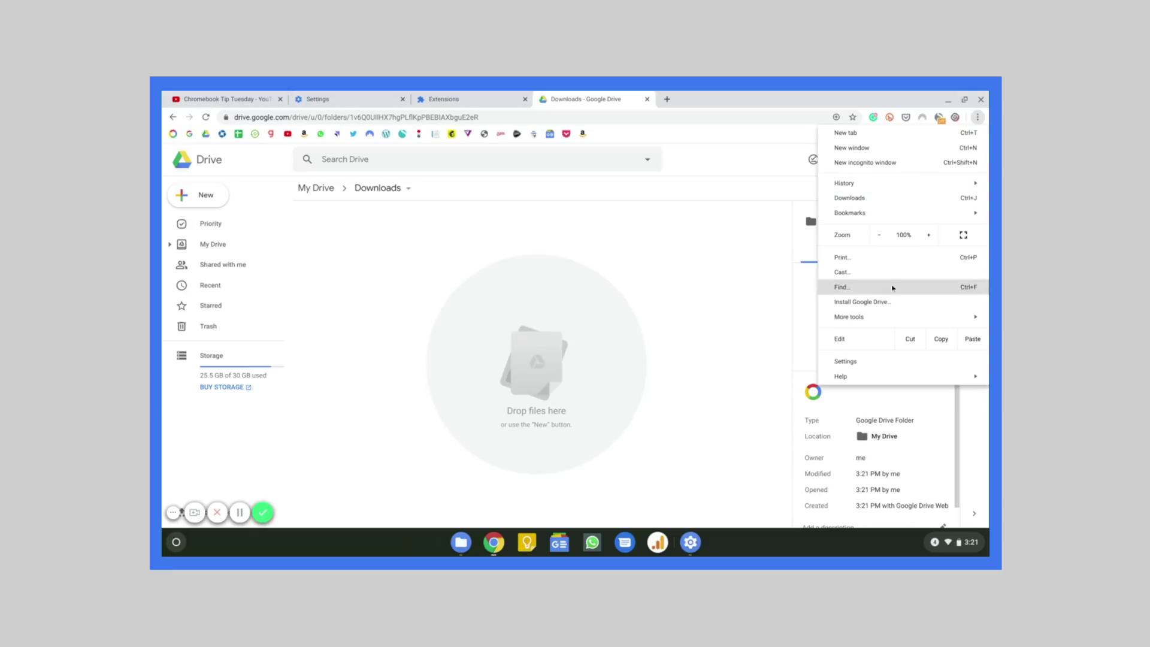
pyautogui.click(875, 362)
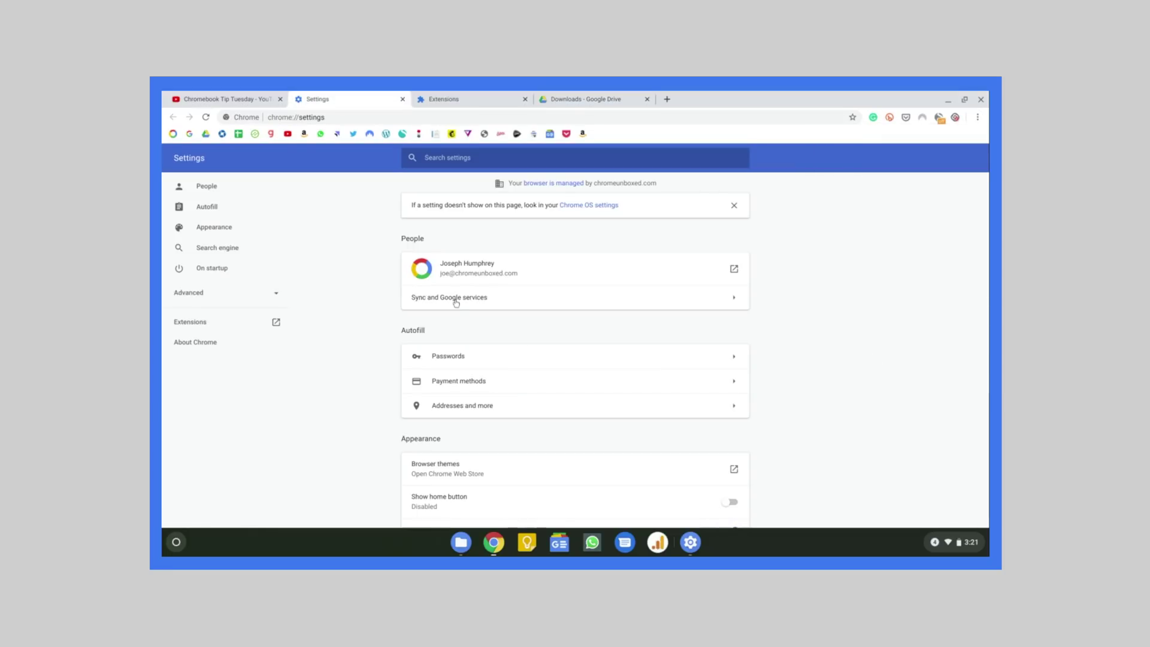
pyautogui.click(494, 158)
pyautogui.write('downlo')
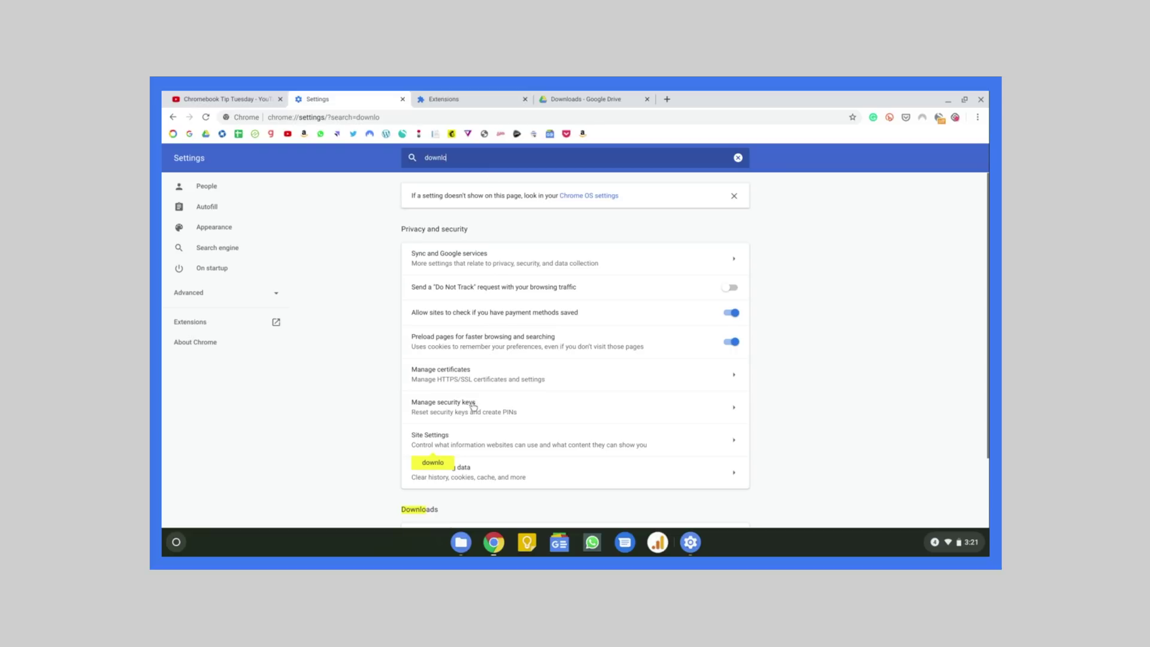
pyautogui.scroll(-3, 474, 406)
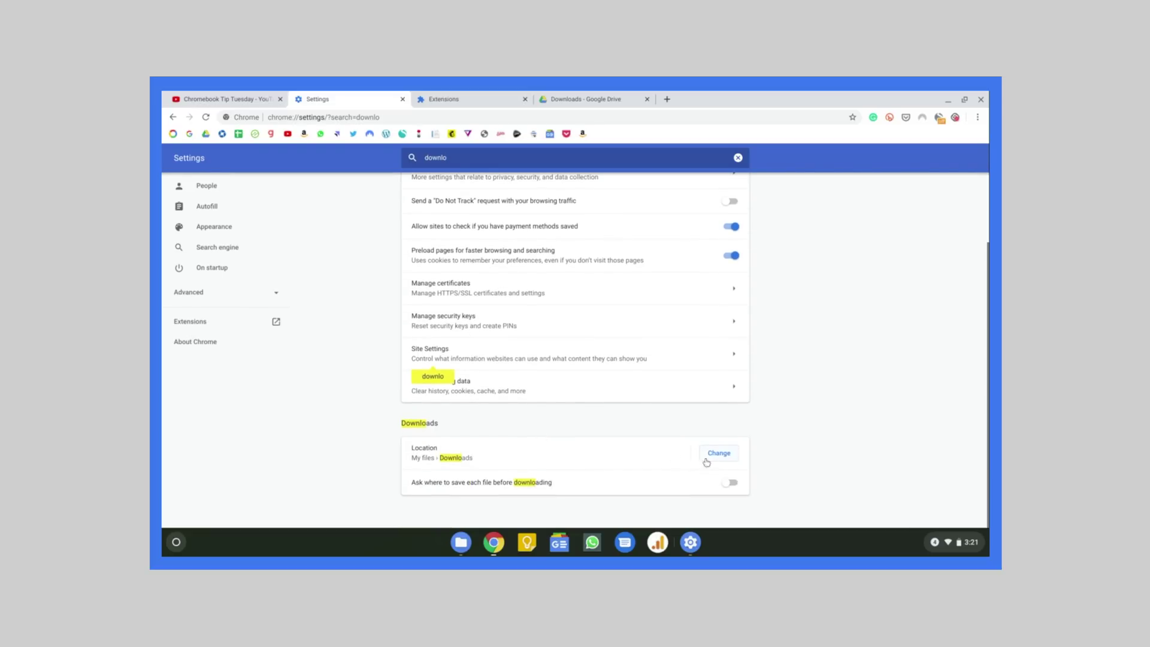
# Change the download location to the Downloads folder in Google Drive's My Drive
pyautogui.click(719, 455)
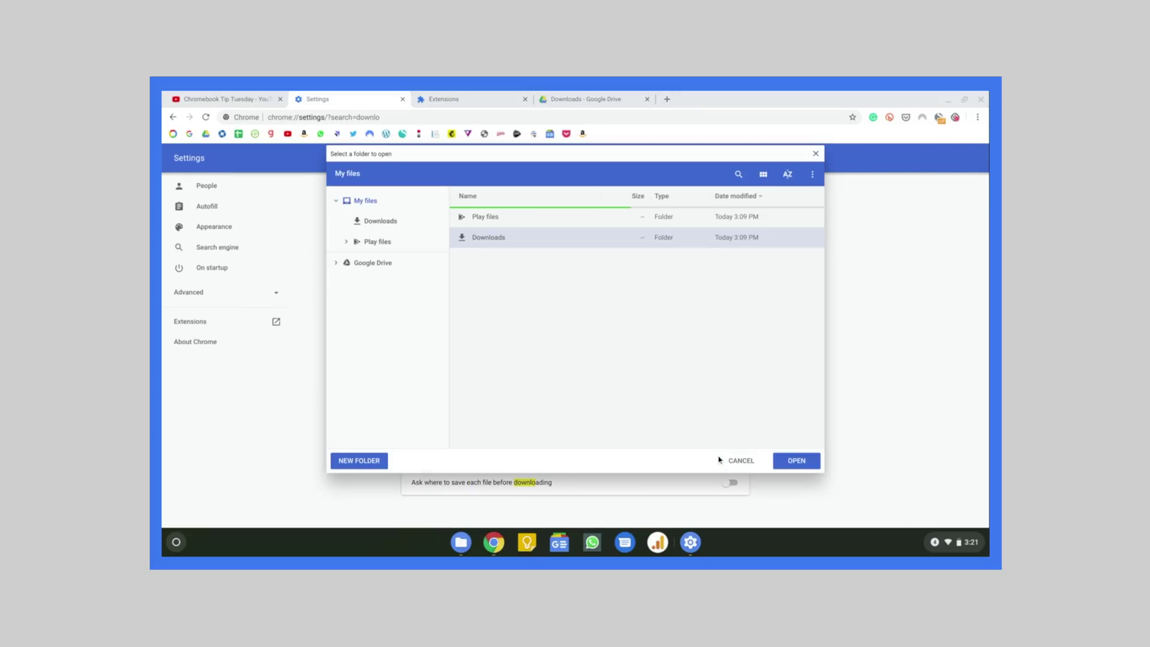
pyautogui.click(337, 264)
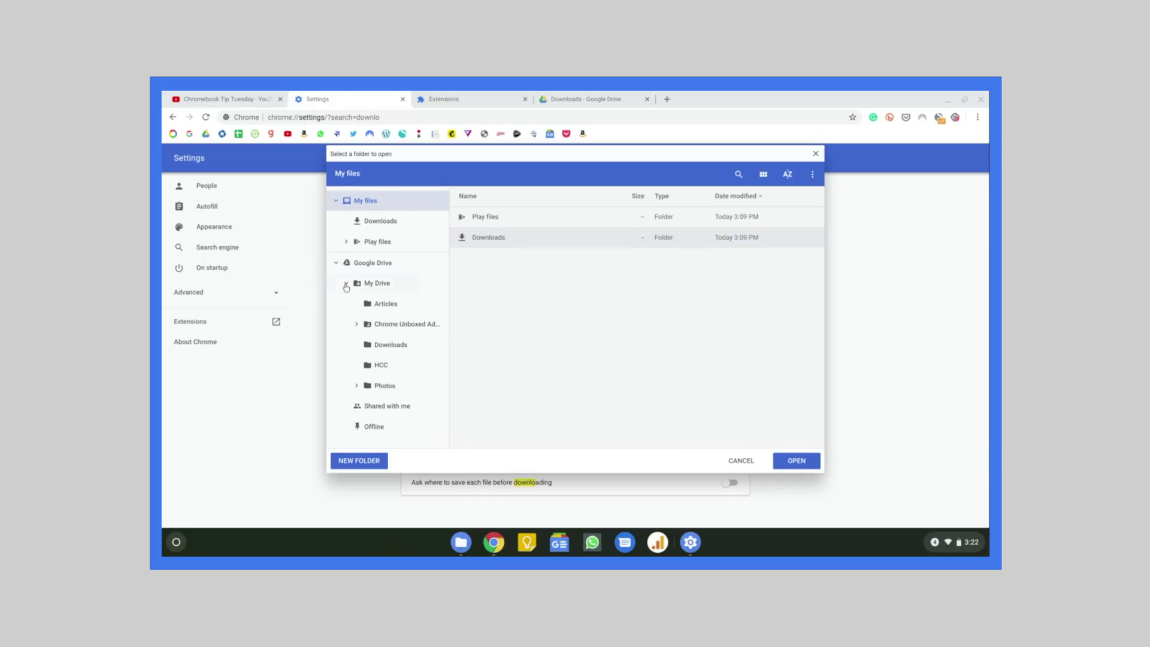
pyautogui.click(386, 345)
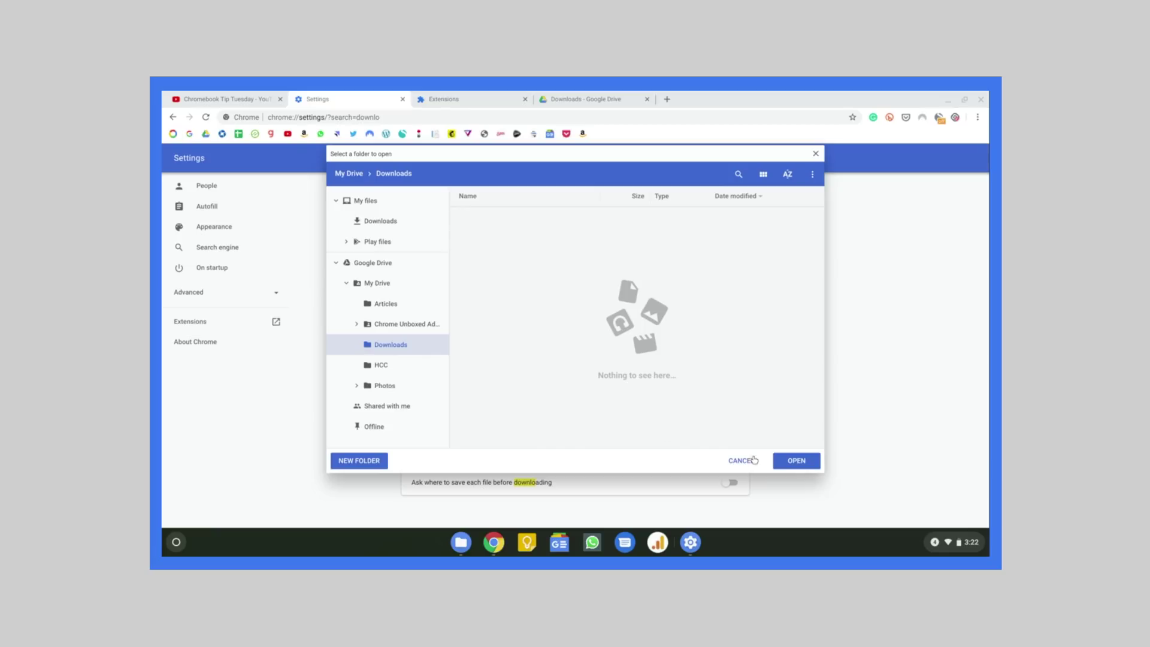
pyautogui.click(797, 460)
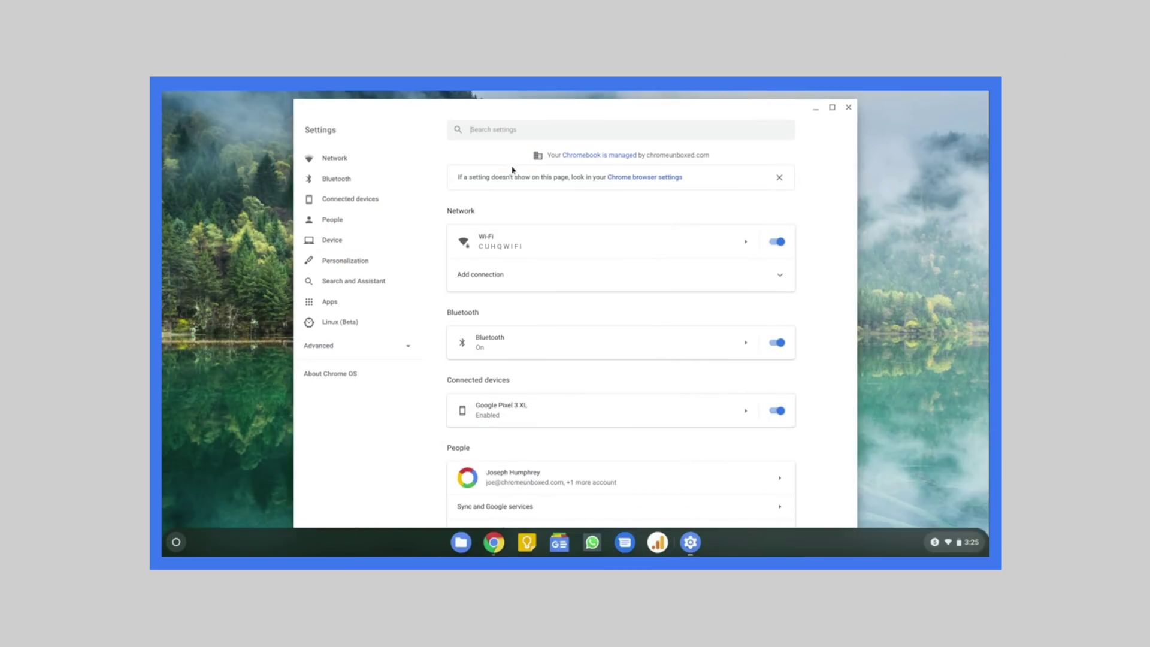
# Open Apps > Manage your apps and scroll through the installed apps
pyautogui.click(324, 307)
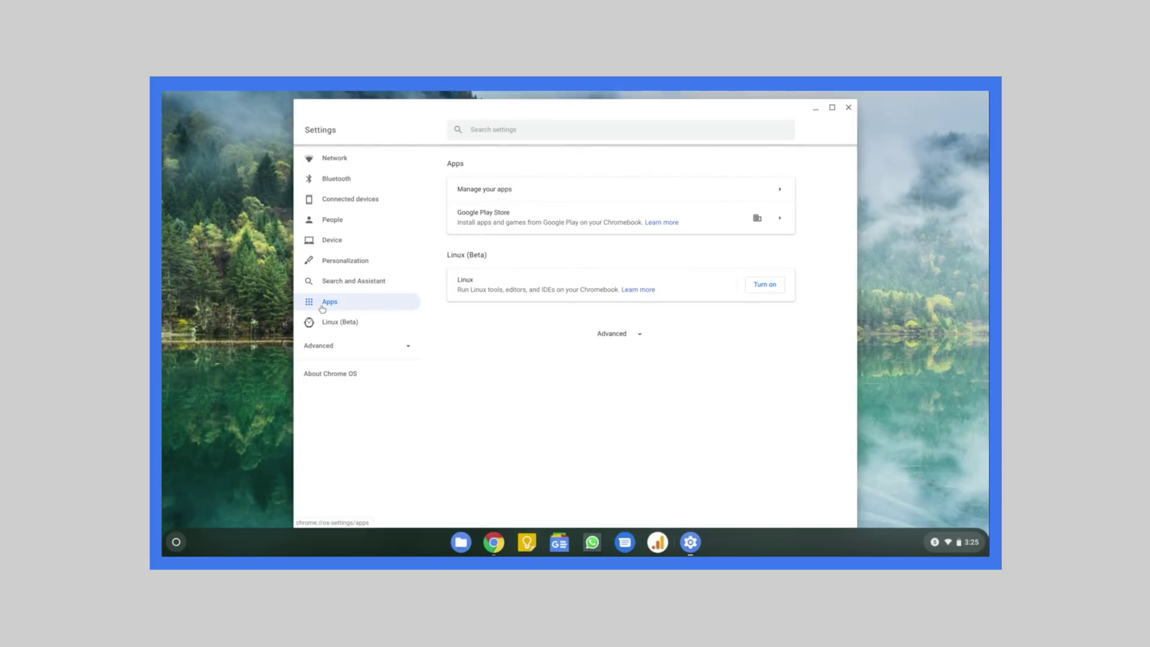
pyautogui.click(780, 192)
pyautogui.scroll(-1, 783, 194)
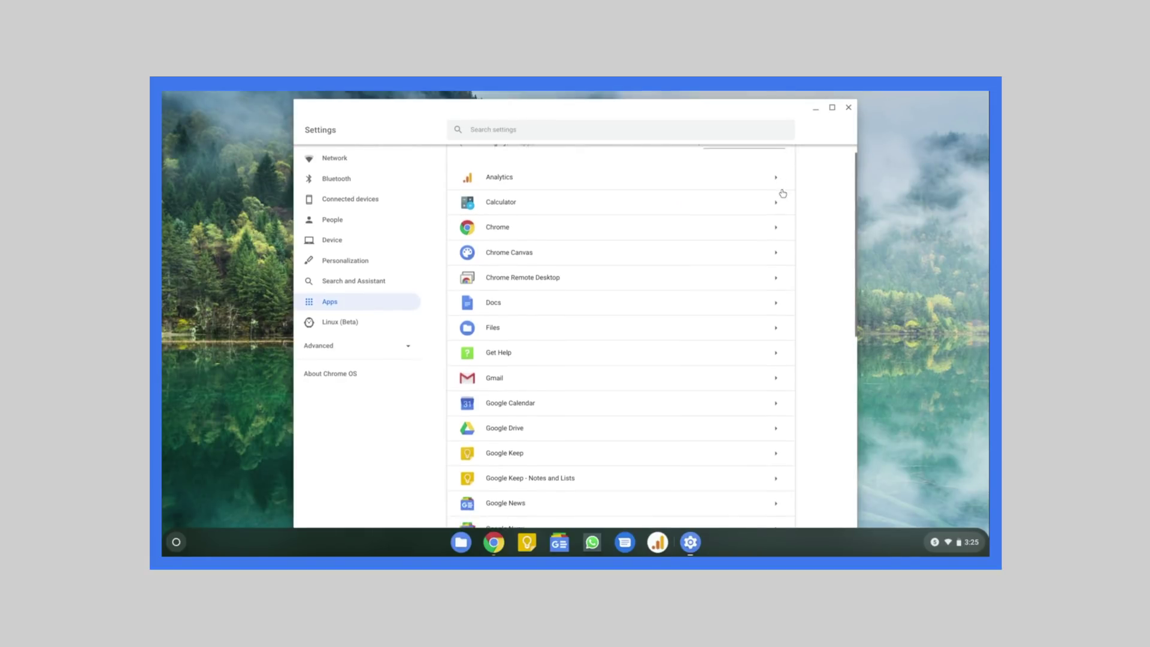
pyautogui.scroll(-4, 783, 194)
pyautogui.scroll(-5, 779, 232)
# Pin Gravit Designer to the shelf, then go back and scroll the app list
pyautogui.click(778, 243)
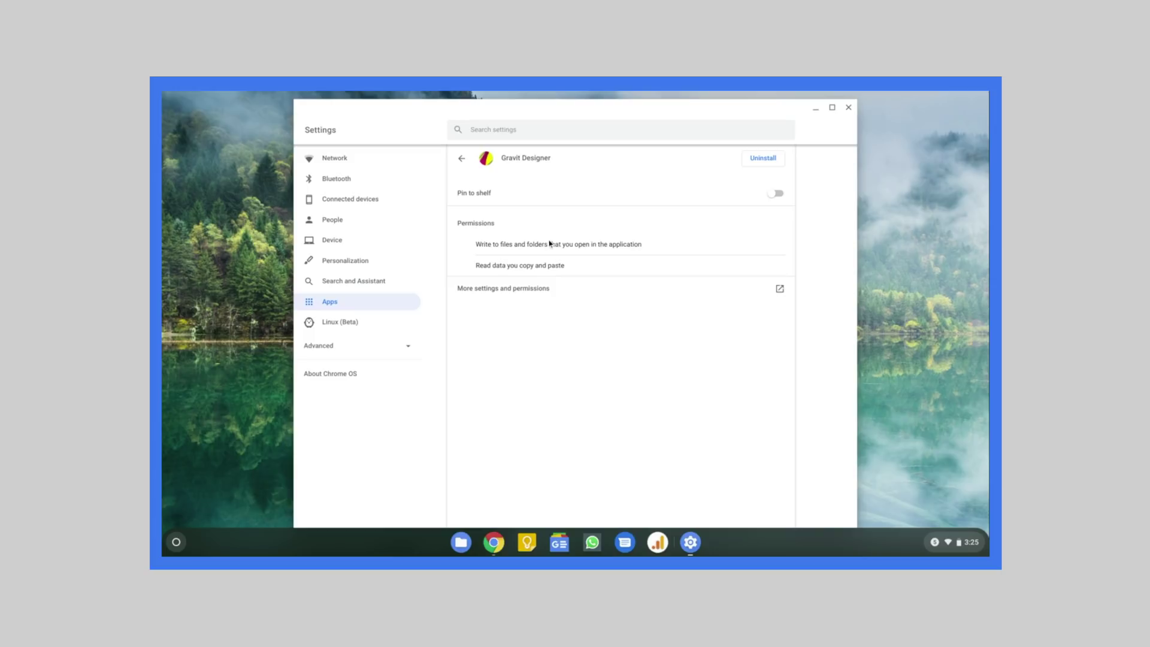
pyautogui.click(770, 196)
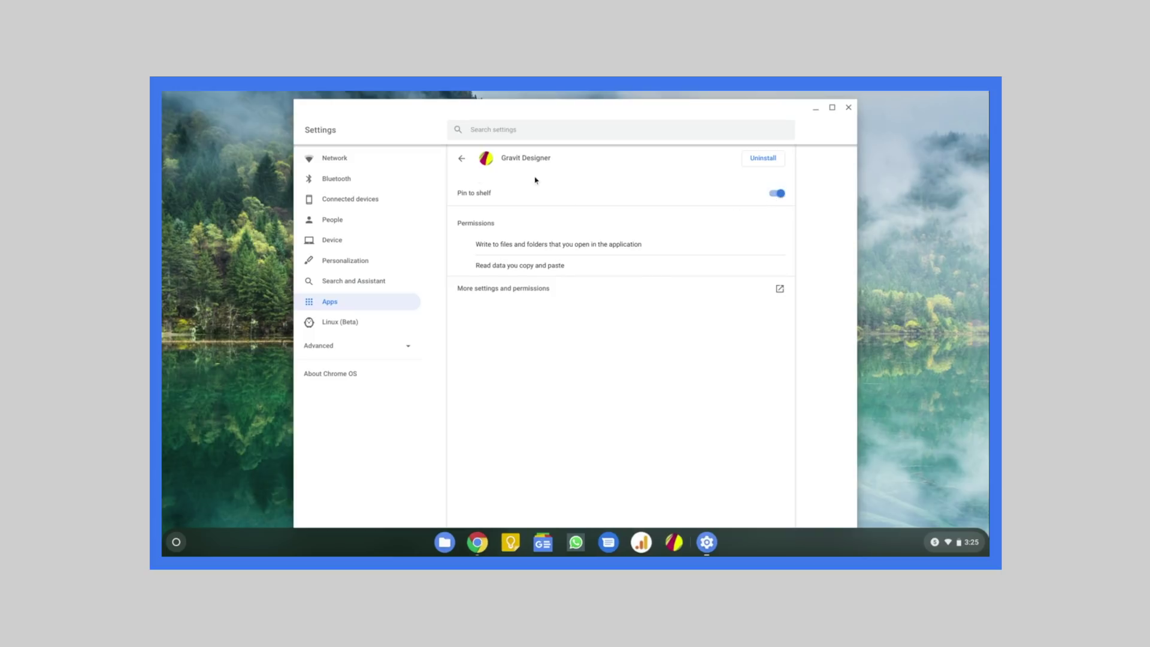
pyautogui.click(462, 159)
pyautogui.scroll(-5, 560, 372)
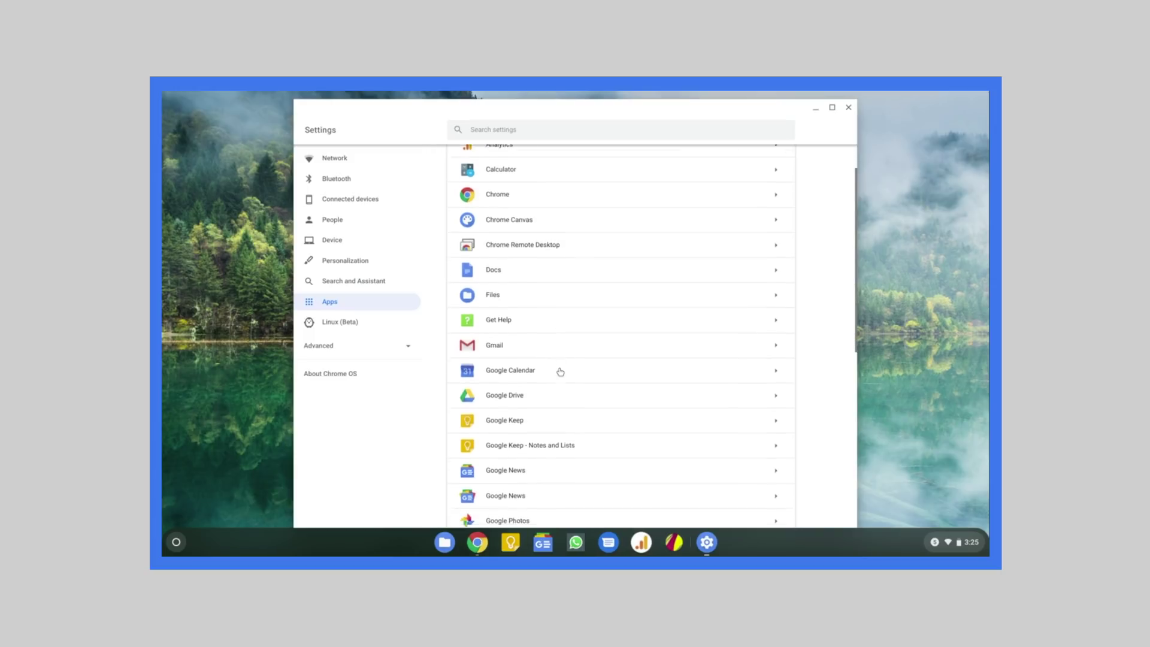
pyautogui.scroll(-3, 621, 335)
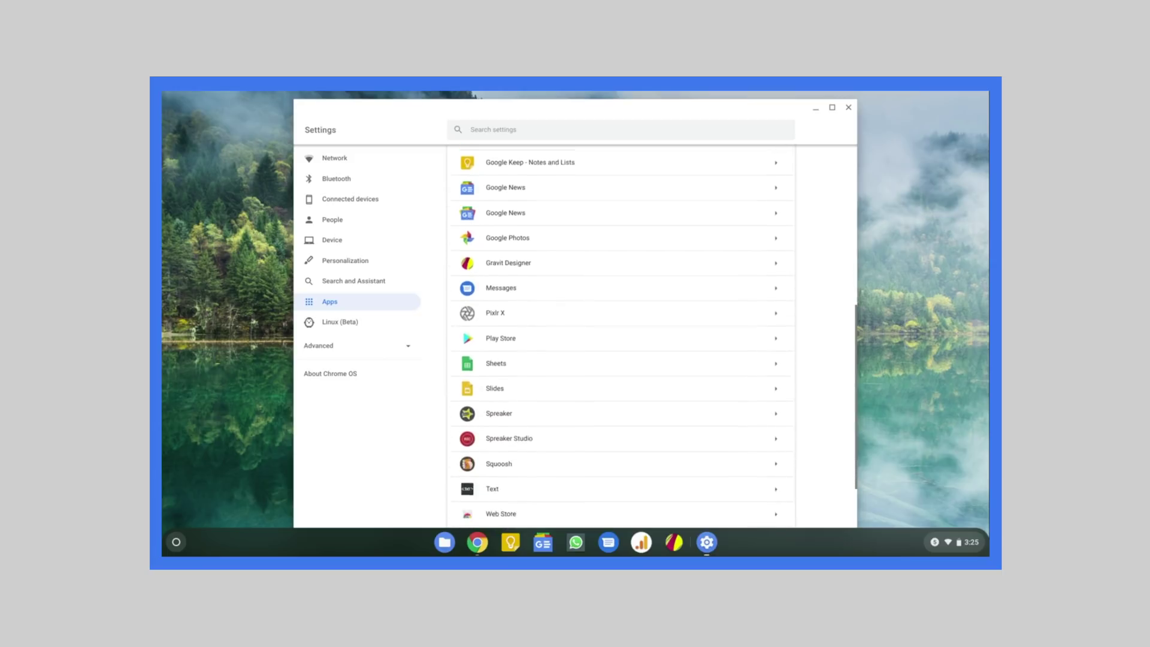
pyautogui.scroll(8, 618, 340)
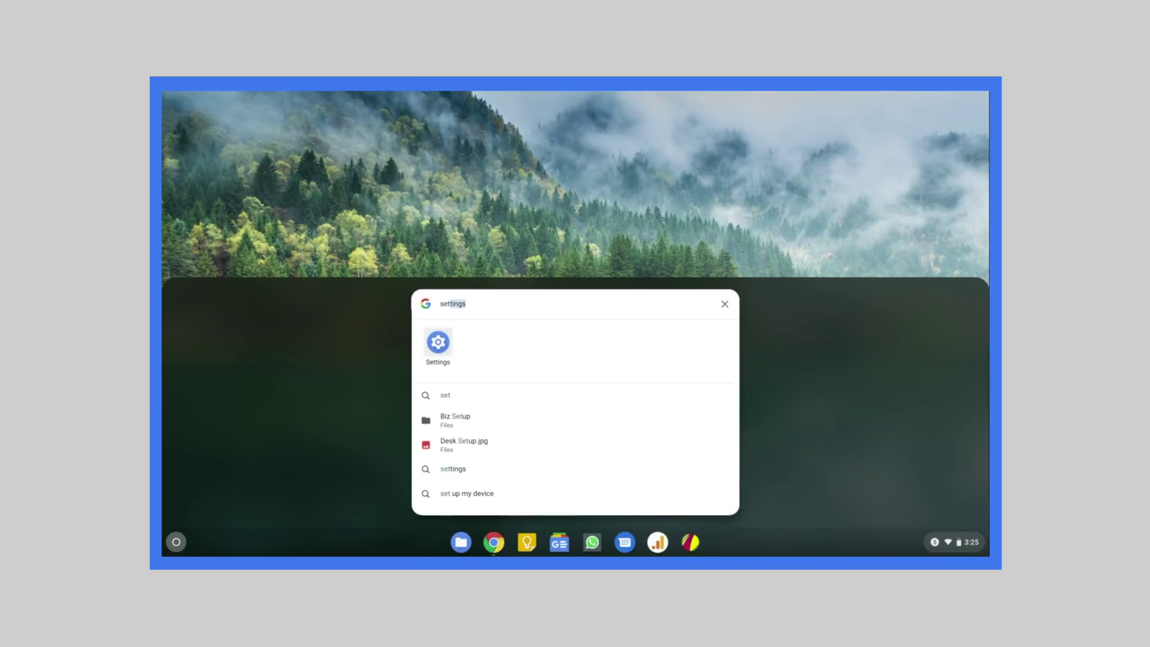
# Launch Settings from the launcher, search for Powerwash, and click its Reset button
pyautogui.press('Return')
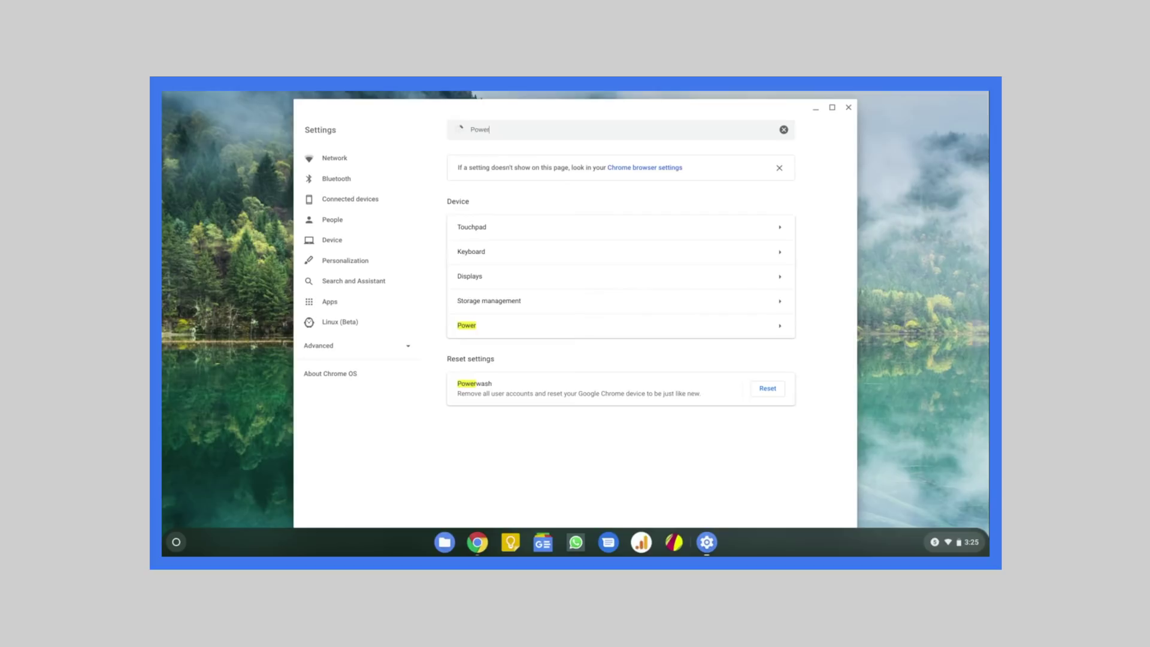
pyautogui.write('h')
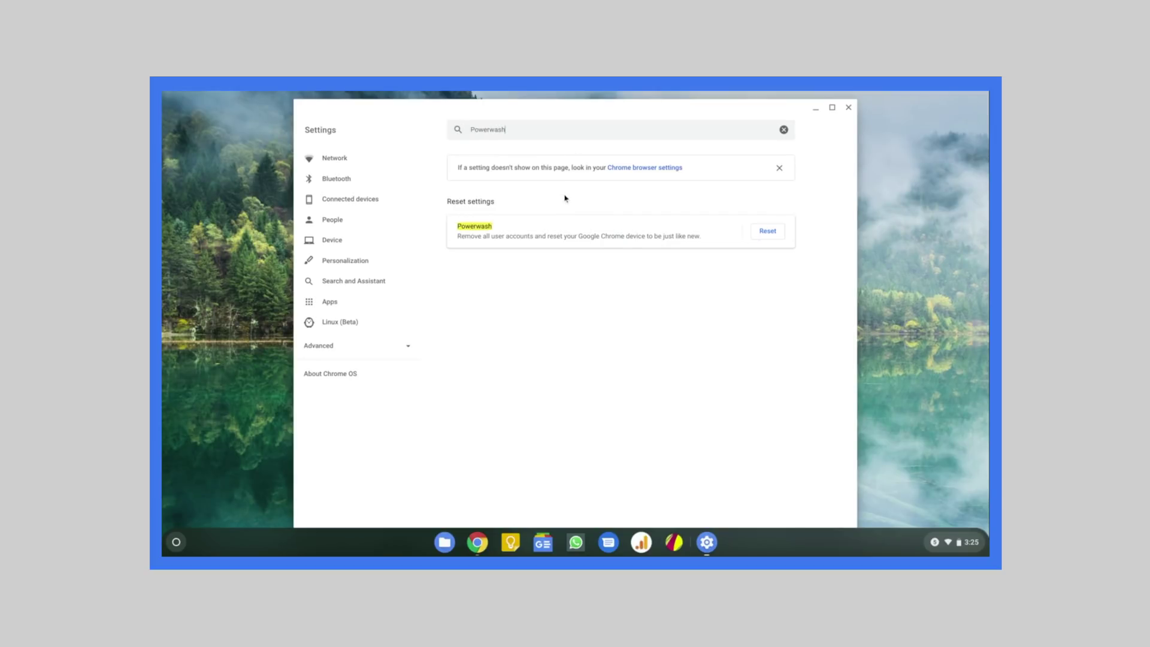
pyautogui.click(767, 237)
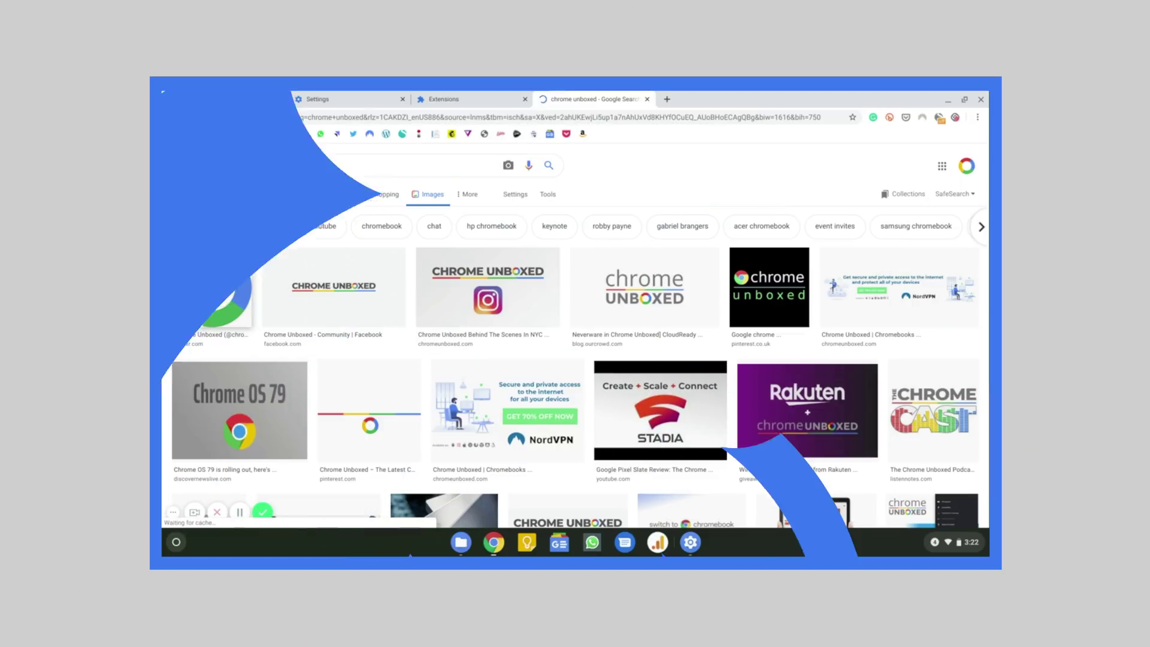
# Choose 'Save image as...' for the ring logo image in the results
pyautogui.rightClick(219, 293)
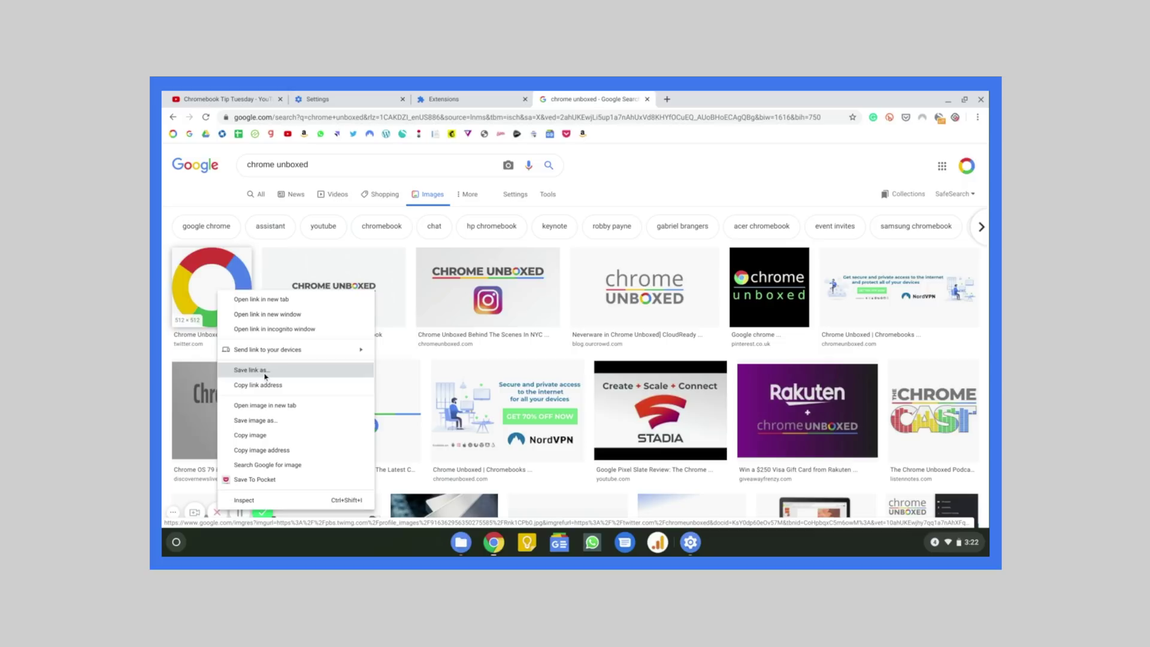
pyautogui.click(277, 420)
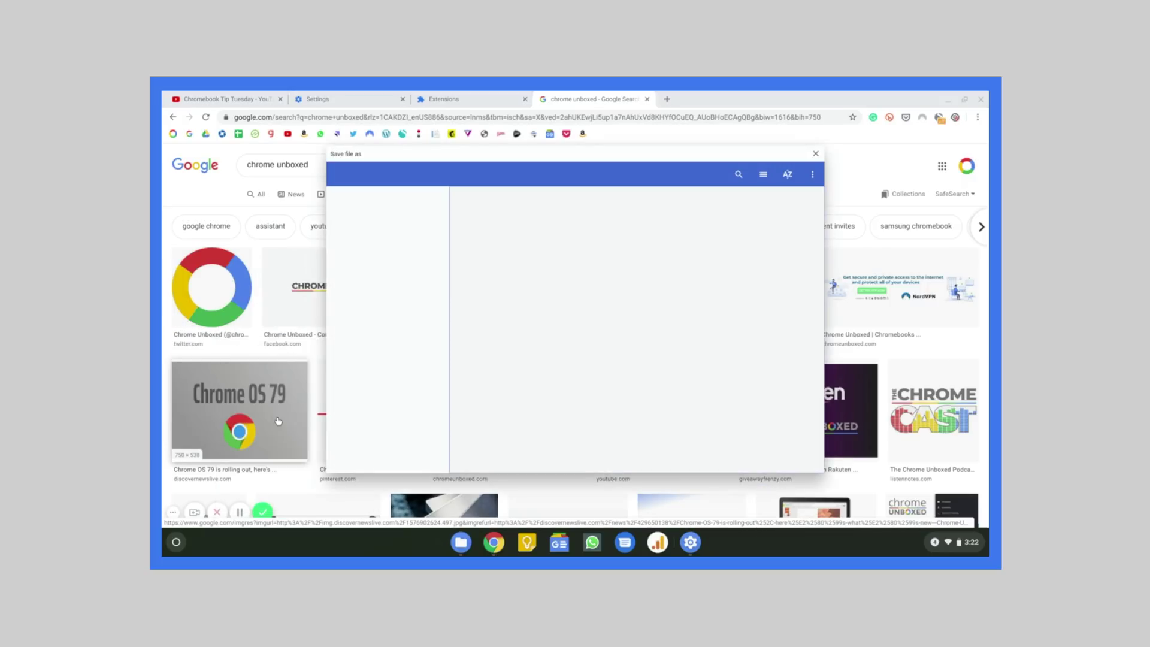